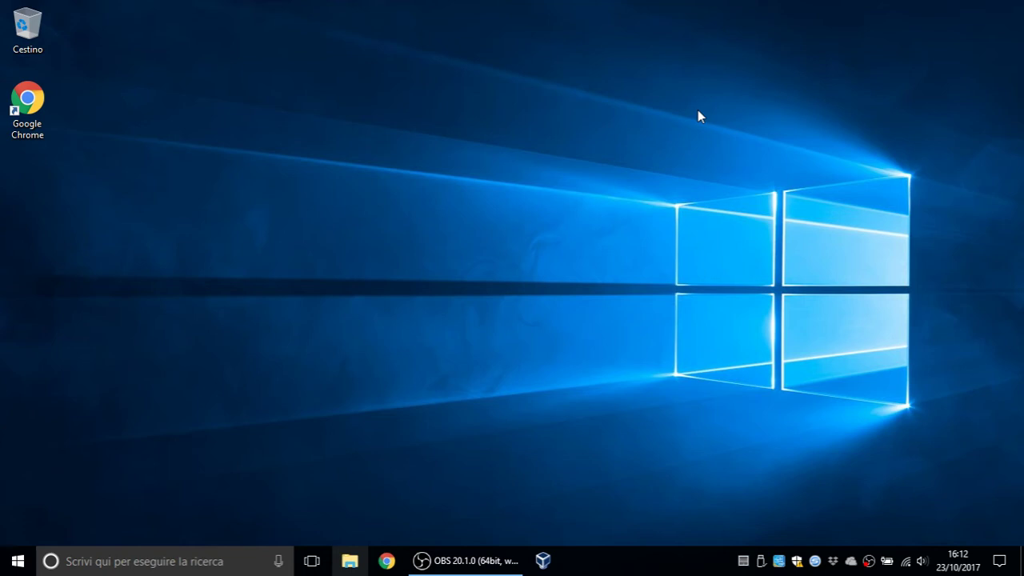
# Open the System Configuration utility (msconfig) by searching for it, and reposition its window on the desktop.
pyautogui.press('super')
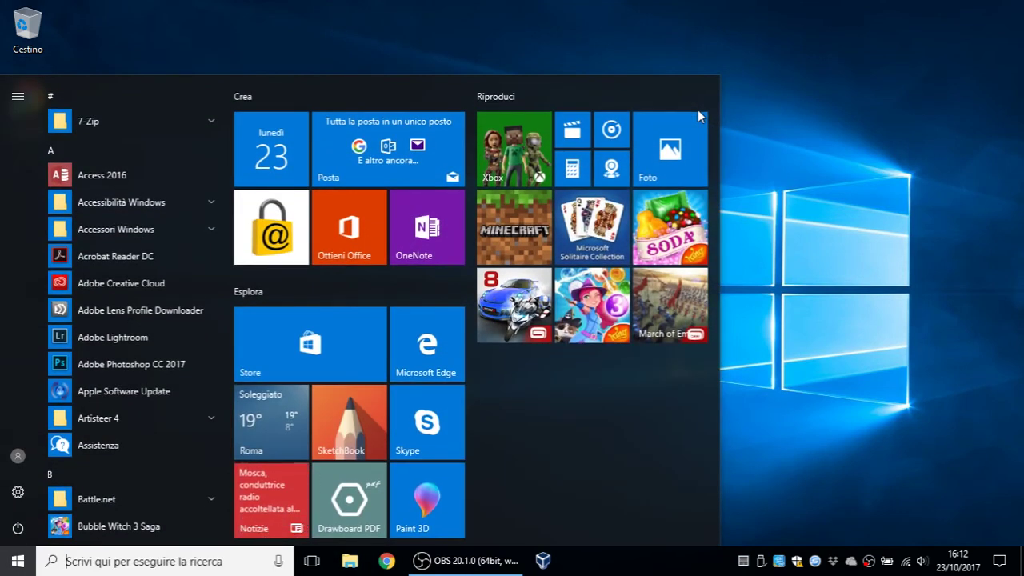
pyautogui.write('msconfig')
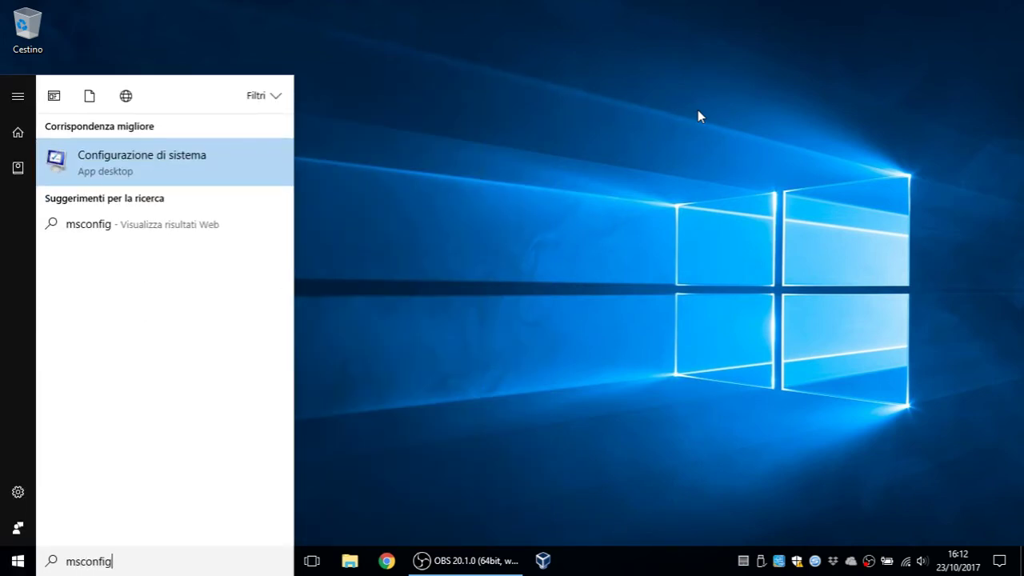
pyautogui.press('Return')
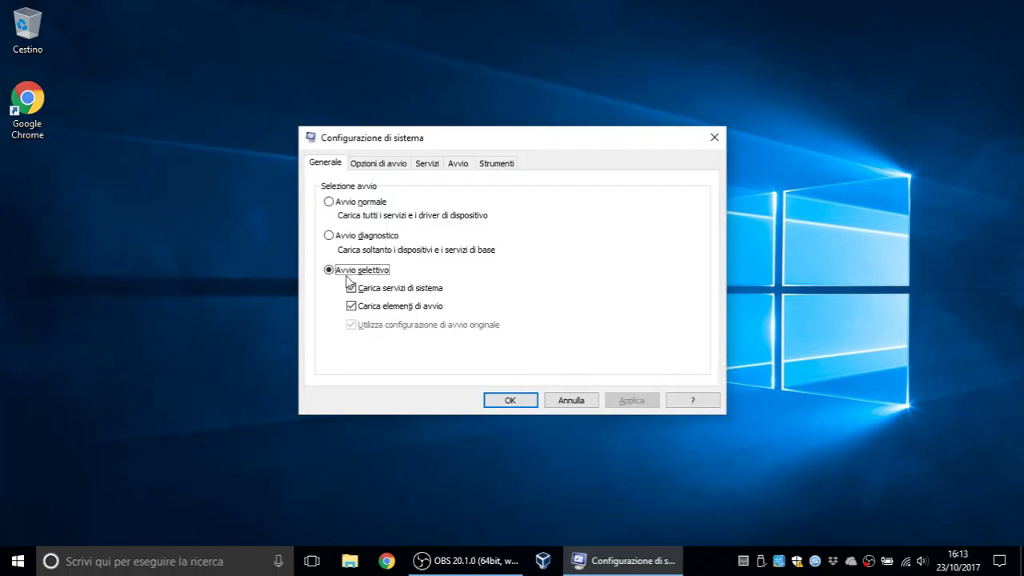
pyautogui.moveTo(388, 140); pyautogui.dragTo(409, 116)
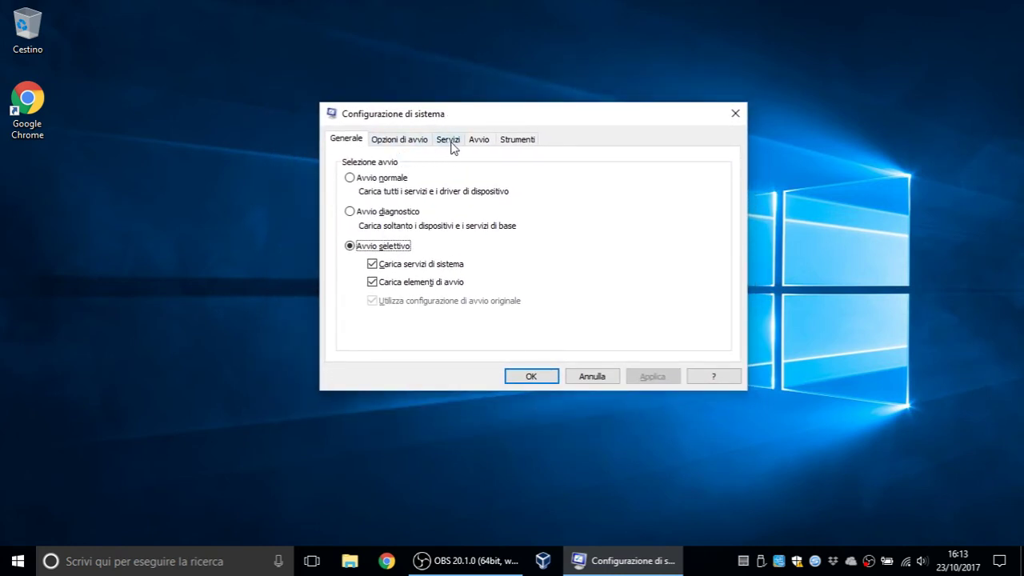
# Browse the full list of Windows services and hide all Microsoft services from it.
pyautogui.click(447, 144)
pyautogui.scroll(-15, 454, 238)
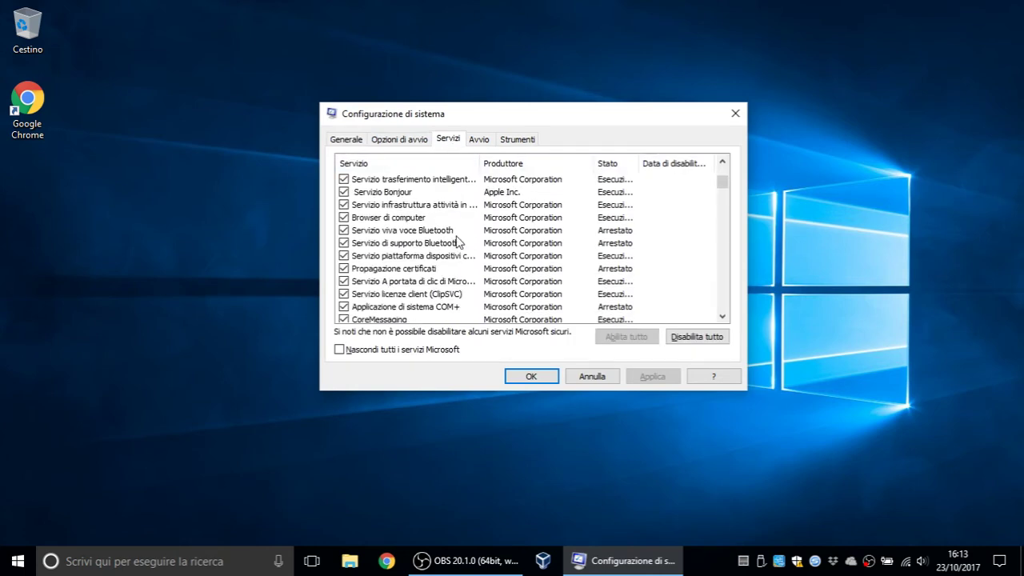
pyautogui.scroll(-15, 452, 240)
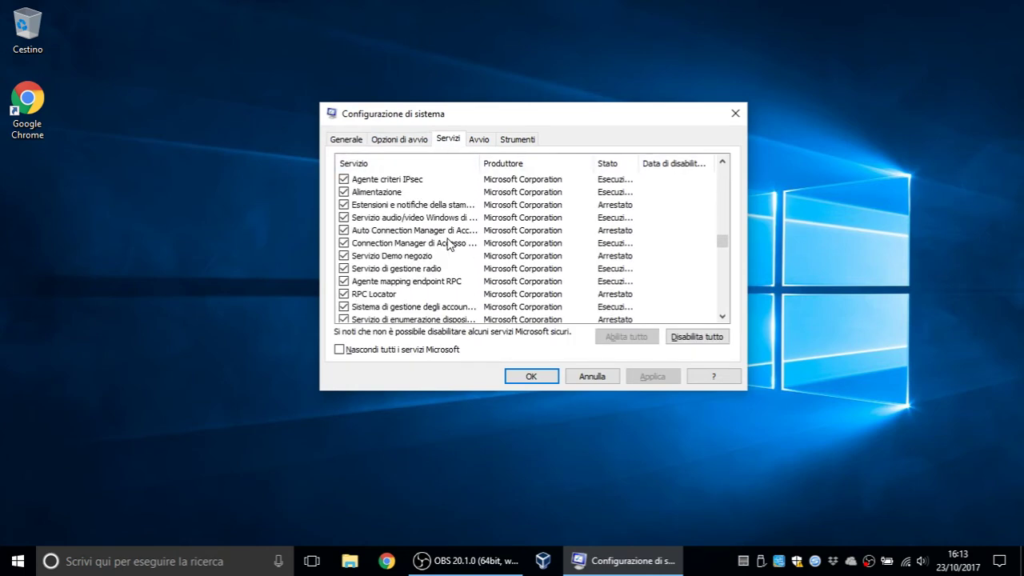
pyautogui.scroll(-2, 444, 244)
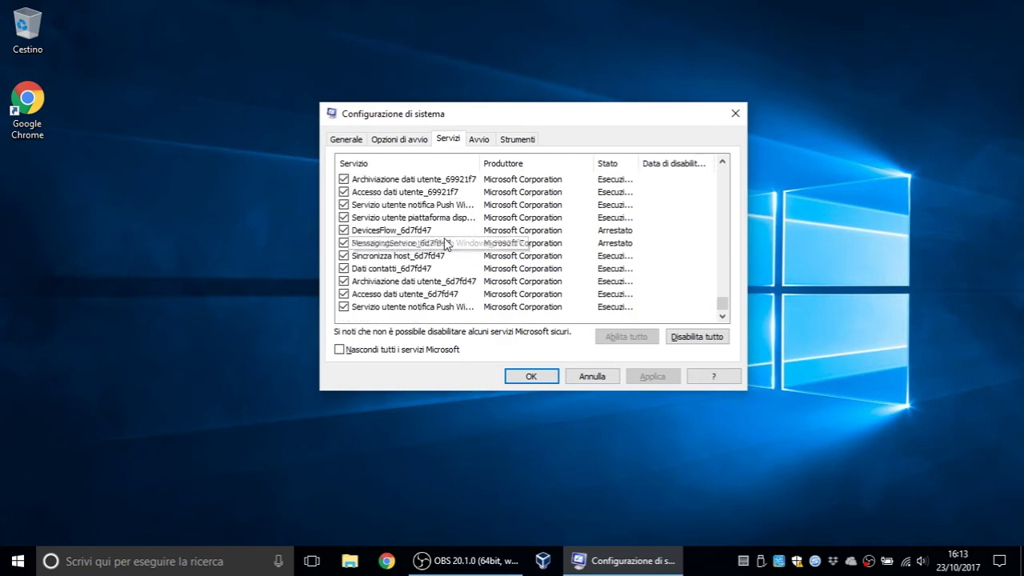
pyautogui.scroll(5, 444, 244)
pyautogui.click(362, 350)
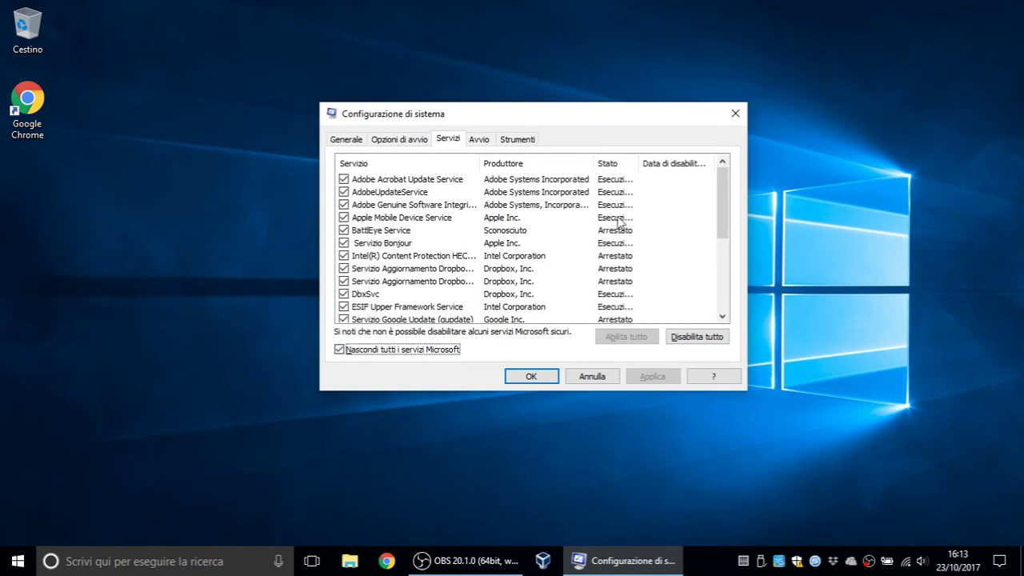
# Review the remaining third-party services, disable them all, and save the configuration without restarting the computer.
pyautogui.scroll(-5, 617, 224)
pyautogui.scroll(5, 491, 256)
pyautogui.scroll(-5, 491, 256)
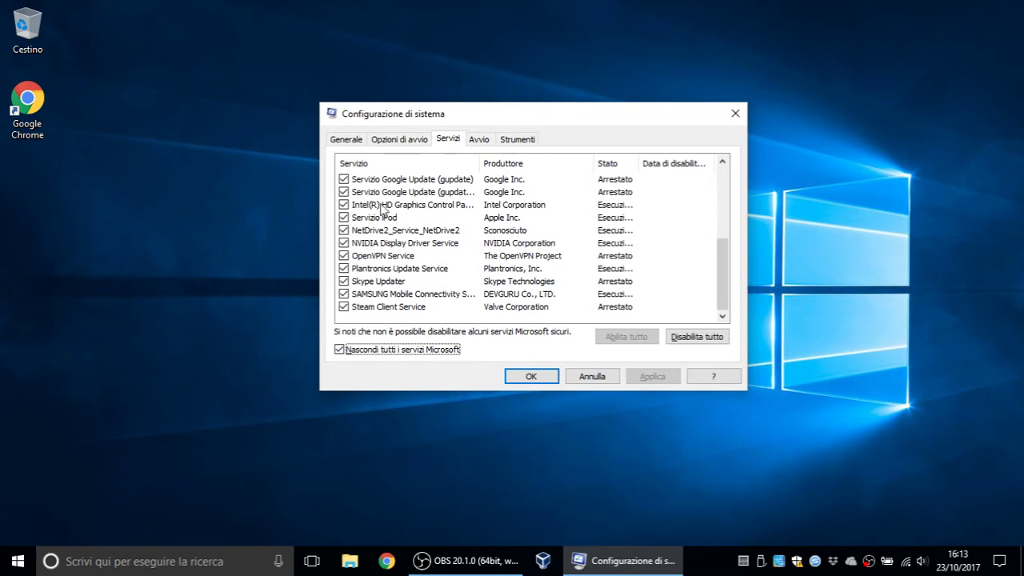
pyautogui.click(717, 342)
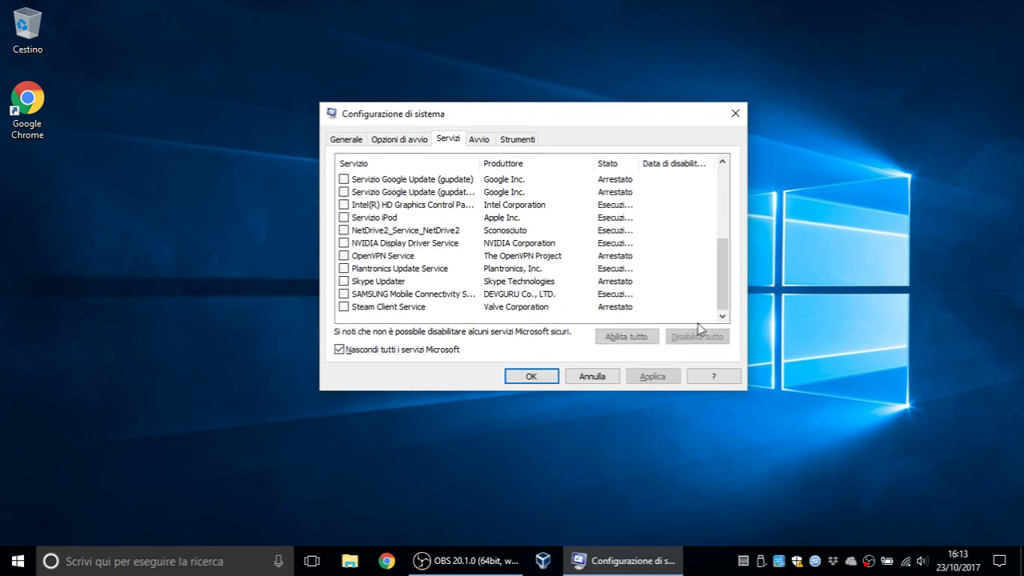
pyautogui.click(547, 383)
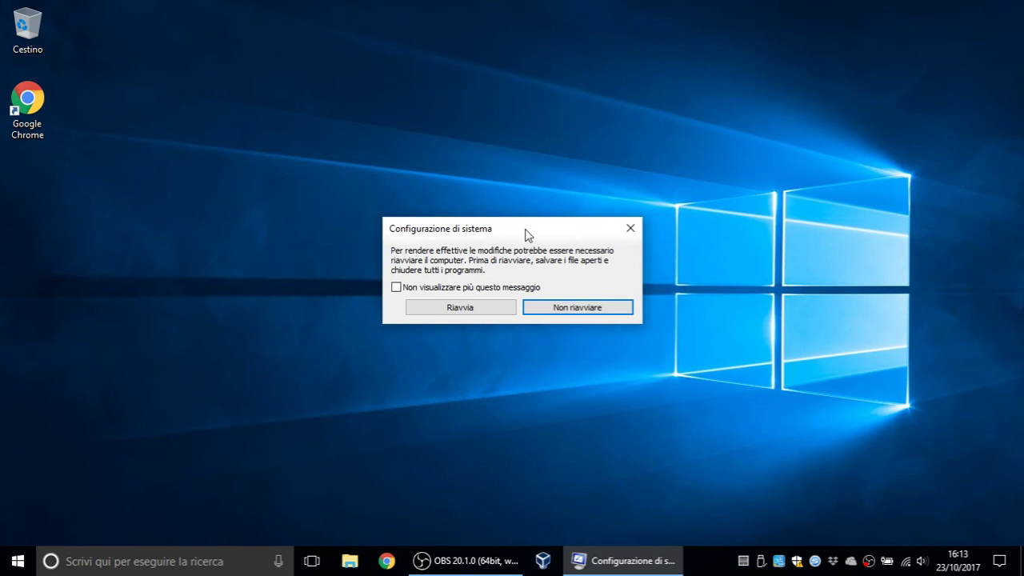
pyautogui.click(581, 310)
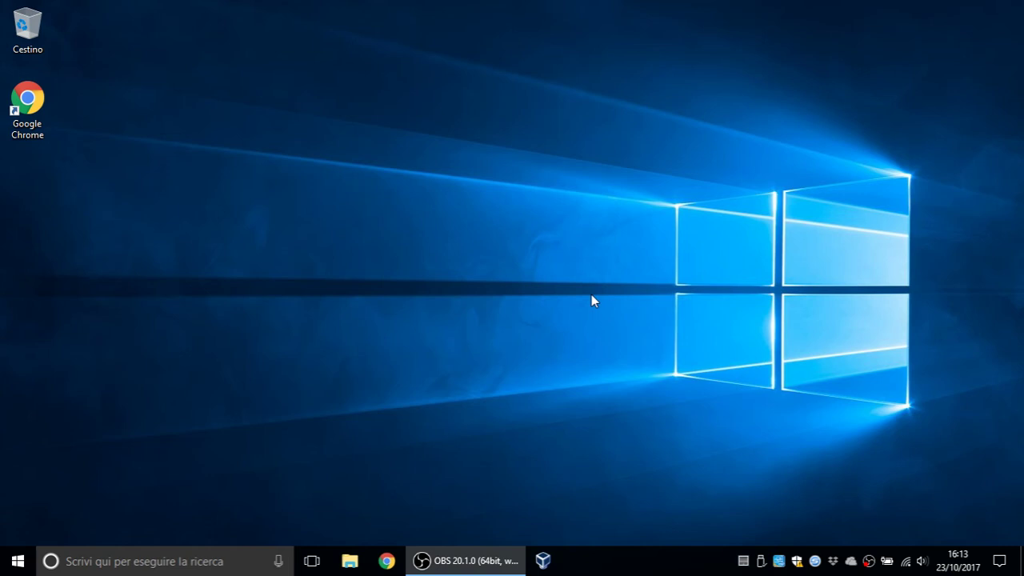
# Reopen the System Configuration utility by running msconfig from the Run dialog (Esegui).
pyautogui.press('super+x')
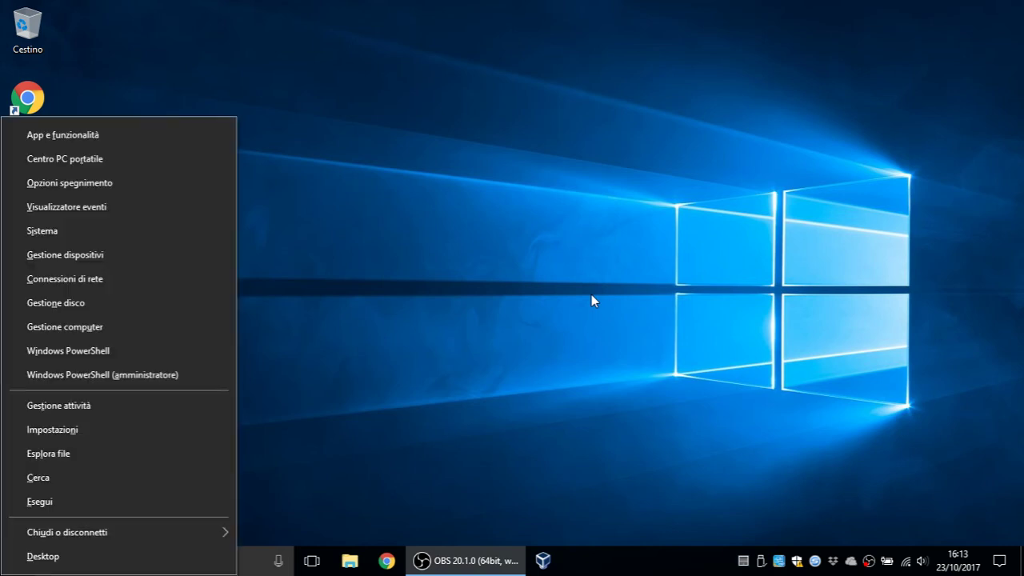
pyautogui.press('Up')
pyautogui.press('Up')
pyautogui.press('Up')
pyautogui.press('Return')
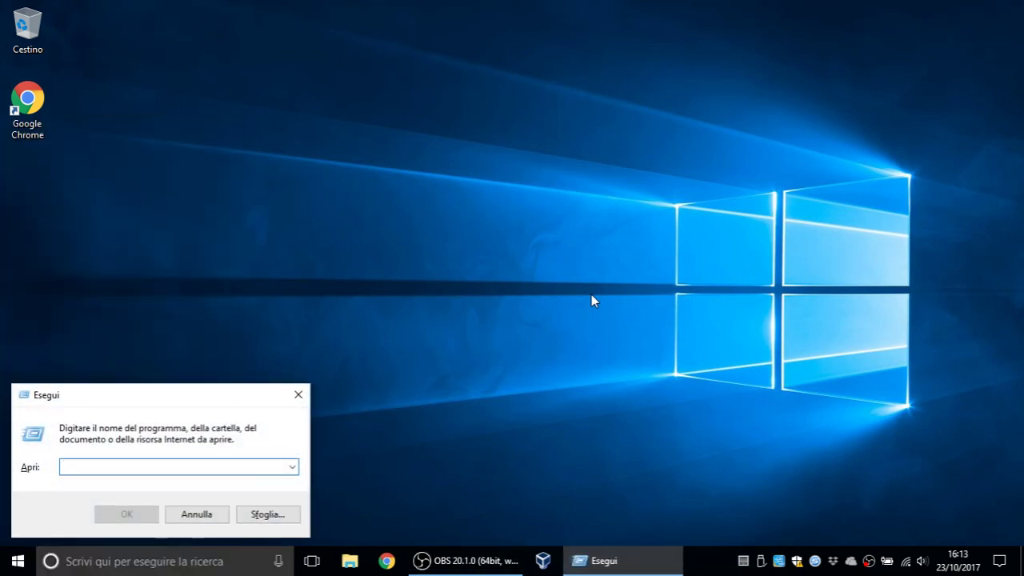
pyautogui.write('msconfig')
pyautogui.press('Return')
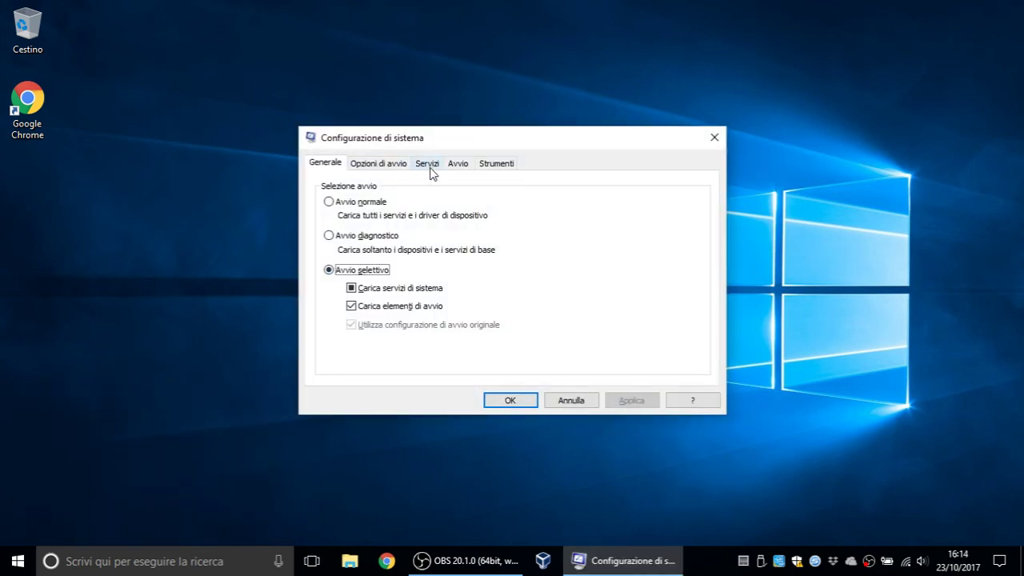
# Display the services list again with all Microsoft services hidden.
pyautogui.click(398, 168)
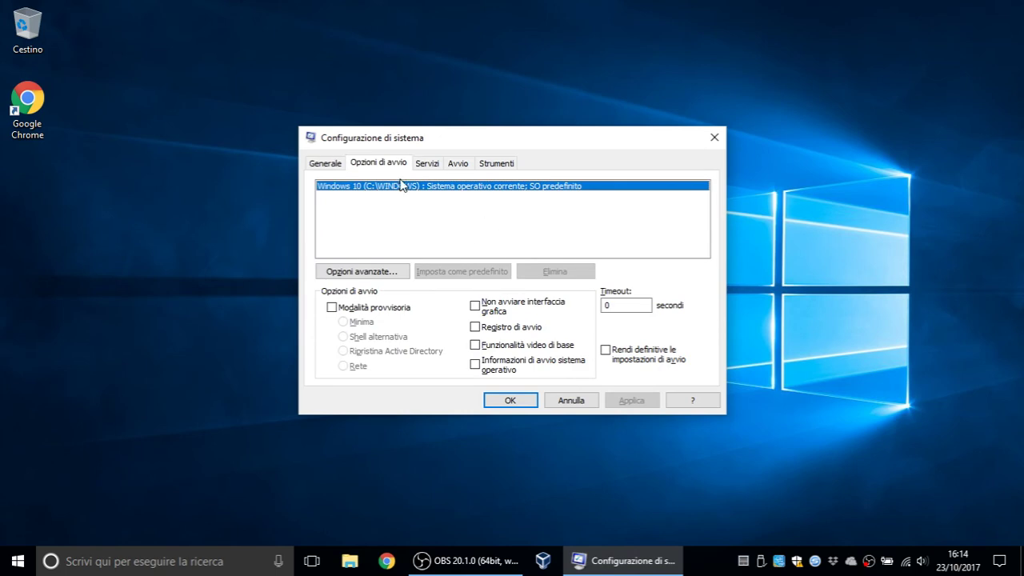
pyautogui.click(427, 164)
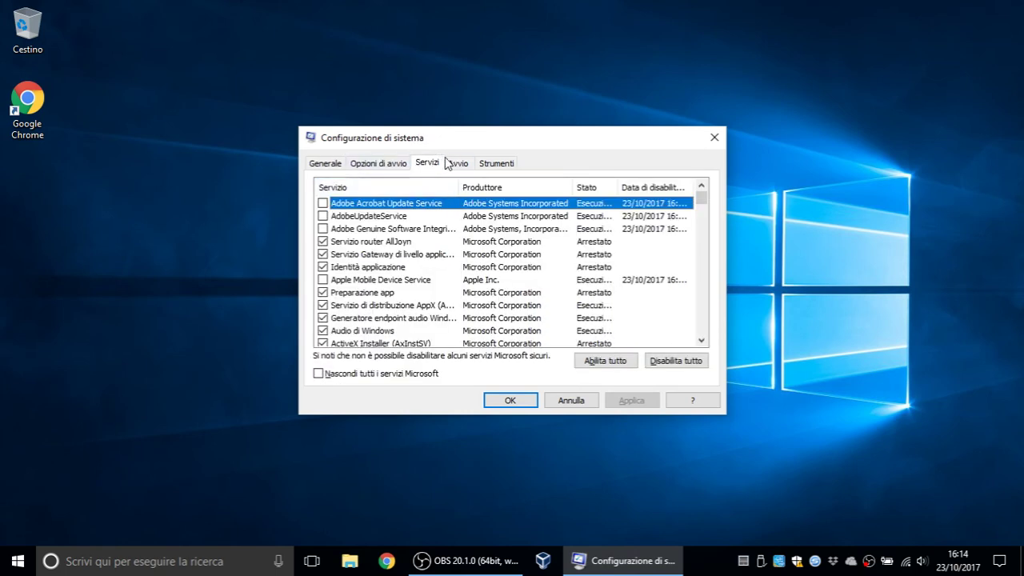
pyautogui.click(328, 374)
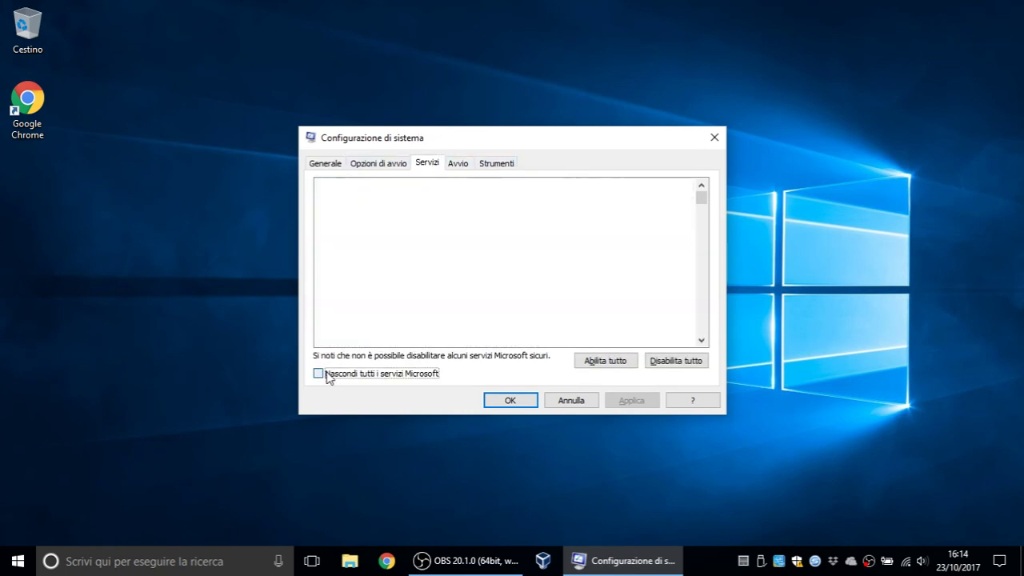
# Re-enable all third-party services except BattlEye Service and confirm the configuration.
pyautogui.click(322, 204)
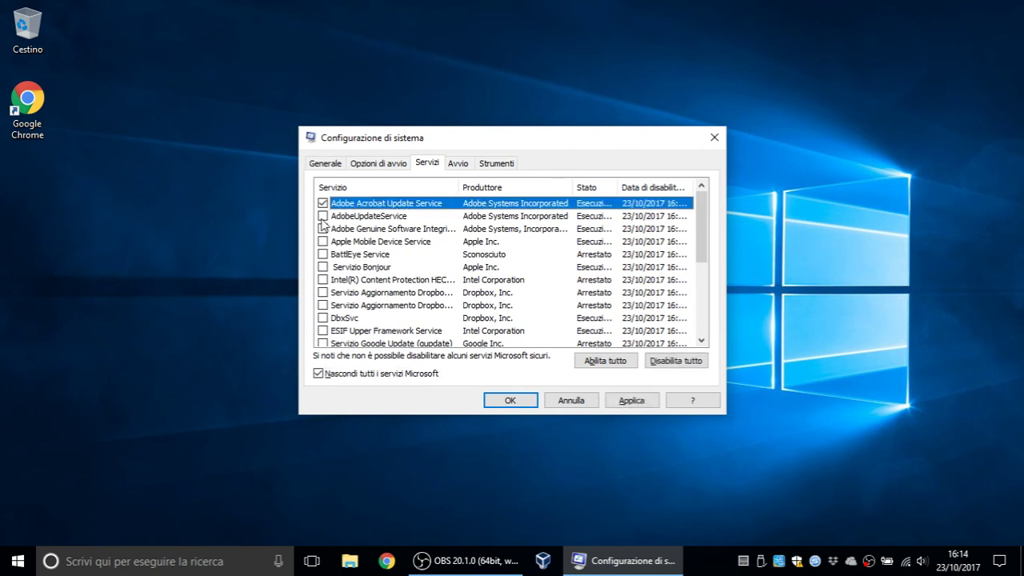
pyautogui.click(600, 361)
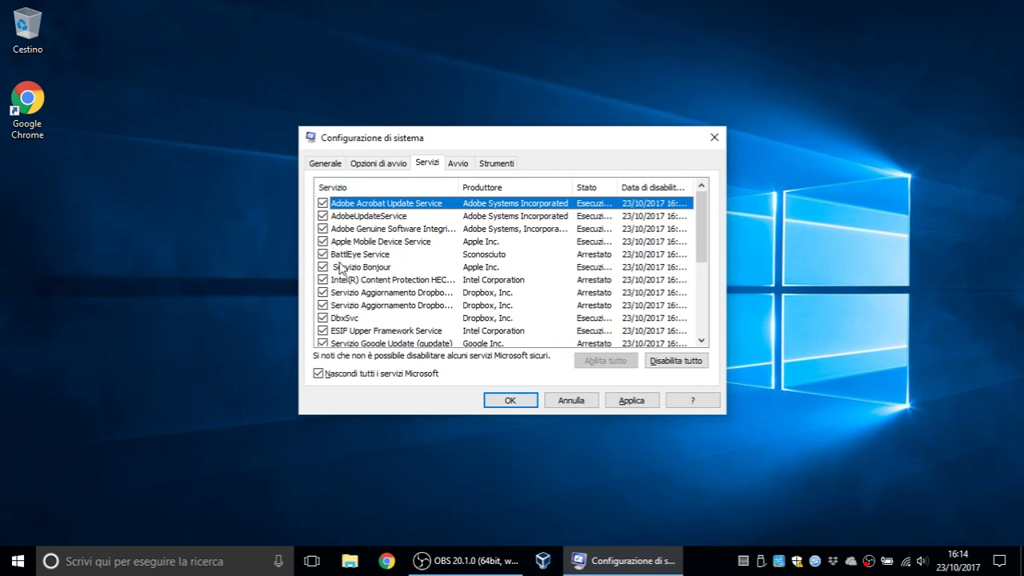
pyautogui.click(323, 255)
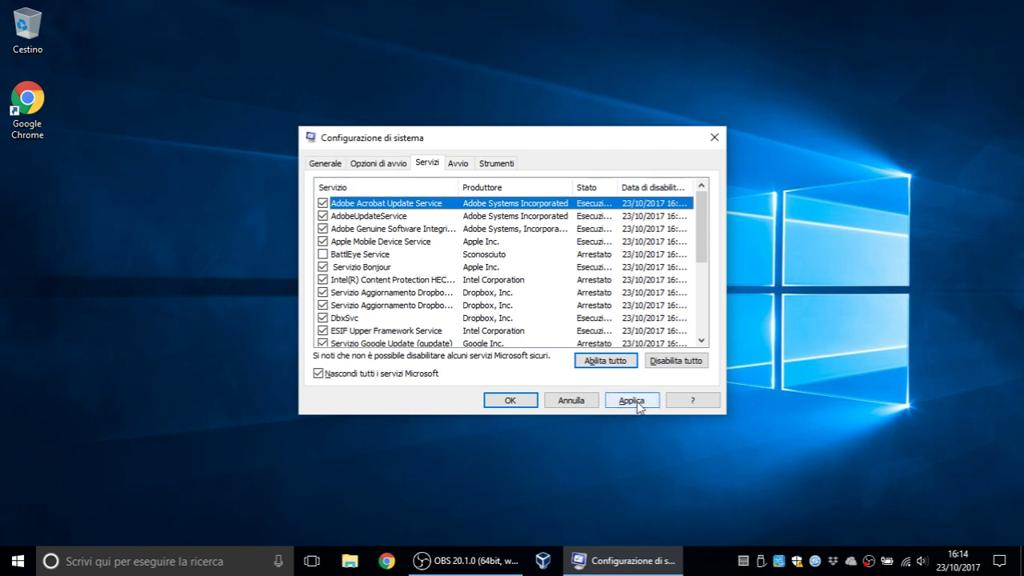
pyautogui.click(508, 404)
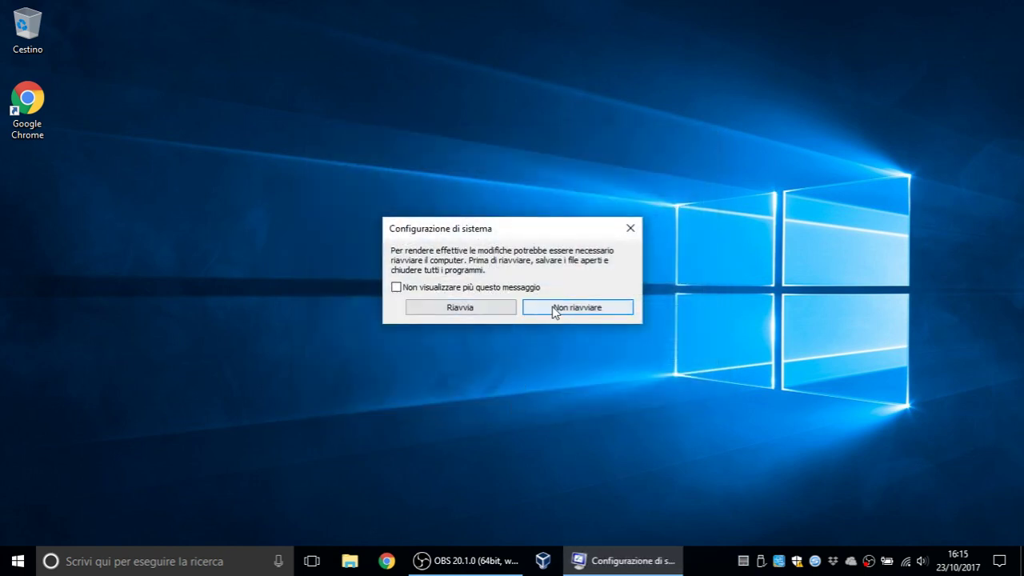